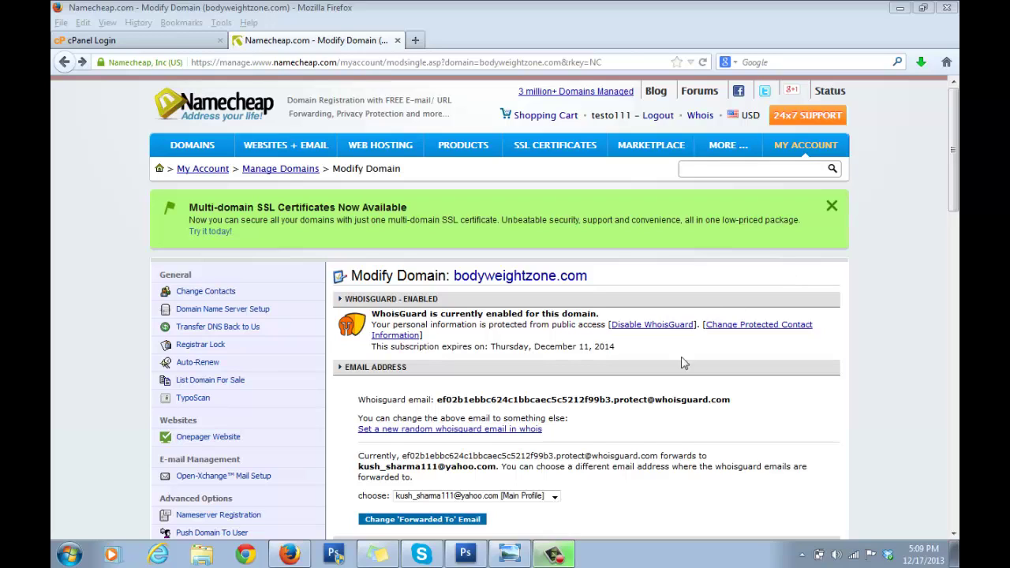
Read the HostGator order email in Photo Viewer, then go back to the Namecheap bodyweightzone.com page
{"action": "left_click", "coordinate": [513, 555]}
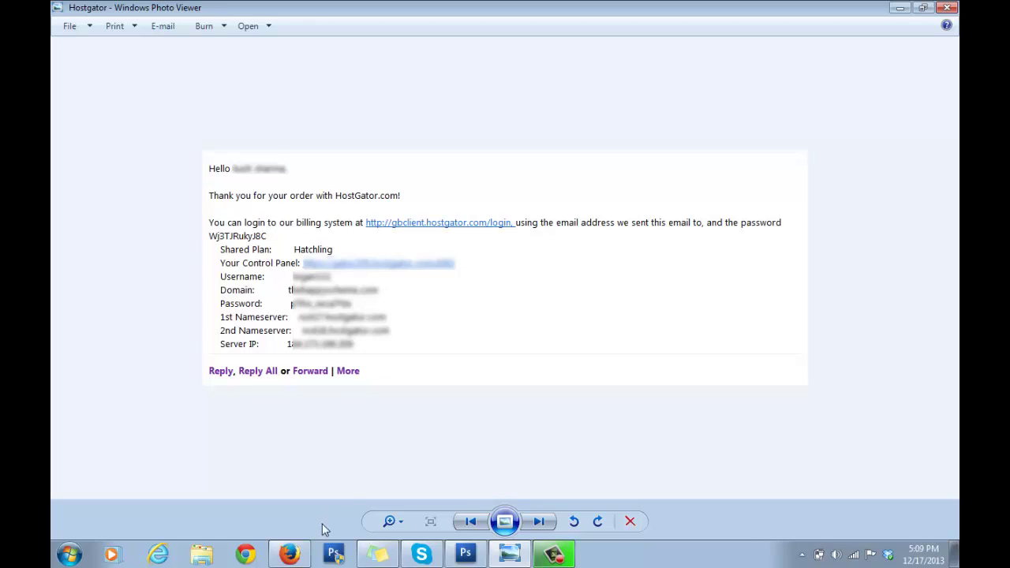
{"action": "left_click", "coordinate": [289, 555]}
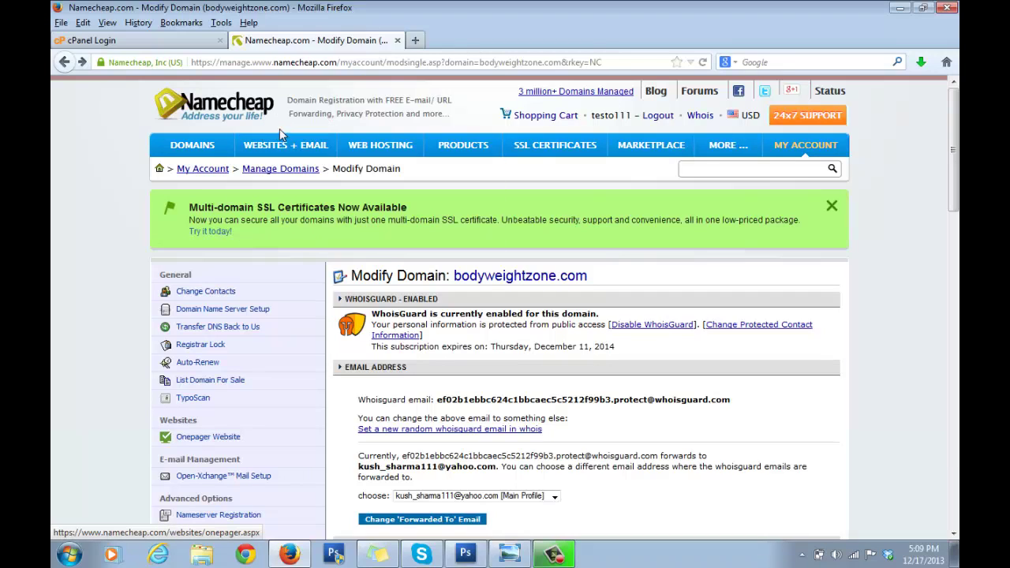
Find Domain Name Server Setup in the General sidebar of bodyweightzone.com's Modify Domain page
{"action": "mouse_move", "coordinate": [660, 151]}
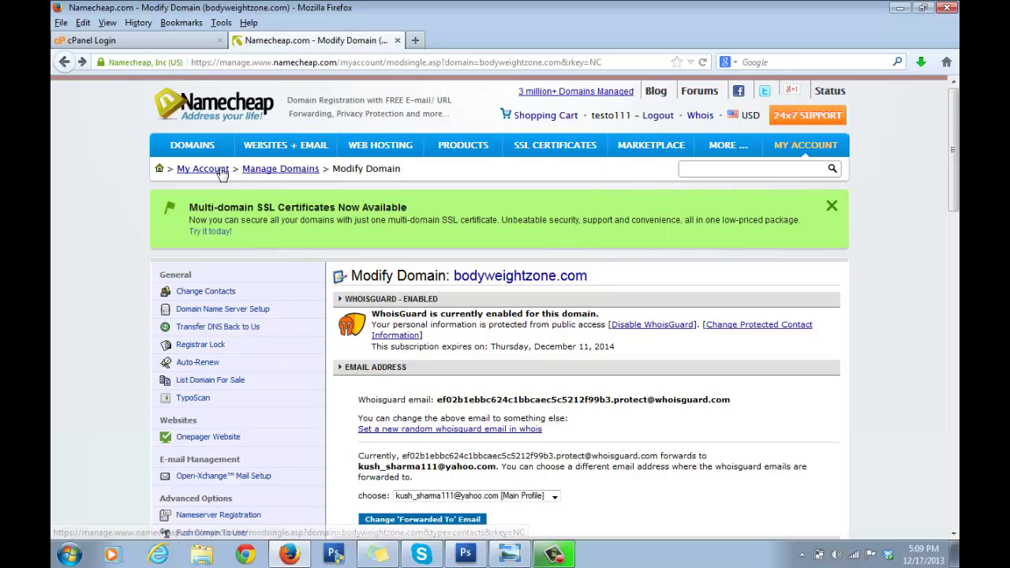
{"action": "mouse_move", "coordinate": [210, 149]}
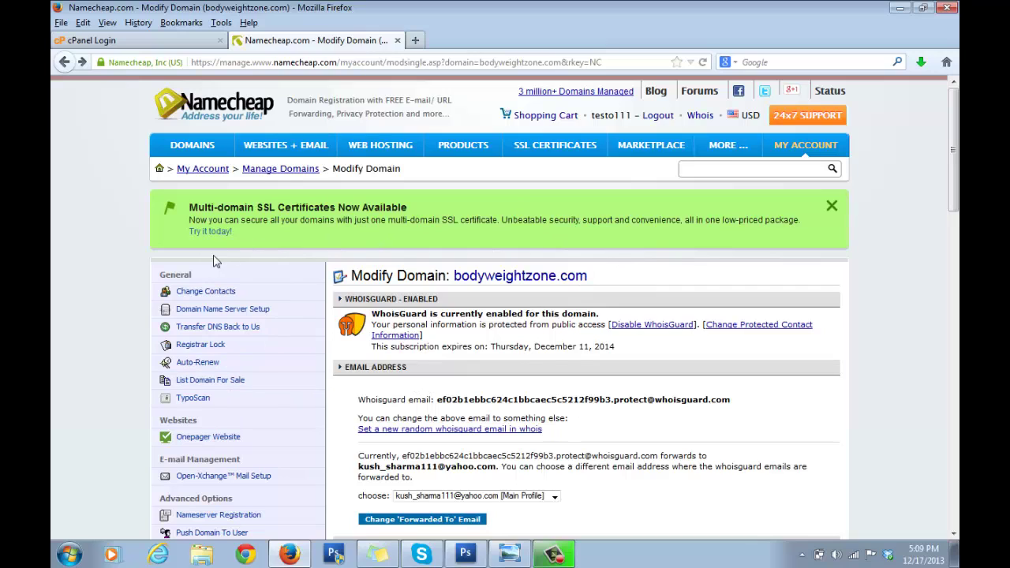
Set custom nameservers ns417.hostgator.com and ns418.hostgator.com, checking them against the HostGator email
{"action": "left_click", "coordinate": [235, 315]}
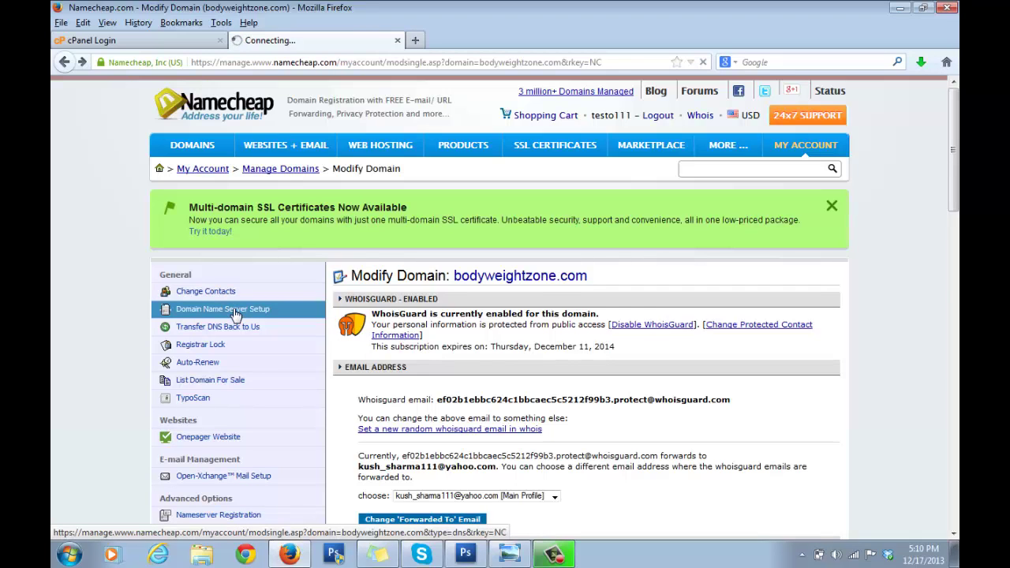
{"action": "scroll", "coordinate": [483, 362], "scroll_direction": "down", "scroll_amount": 2}
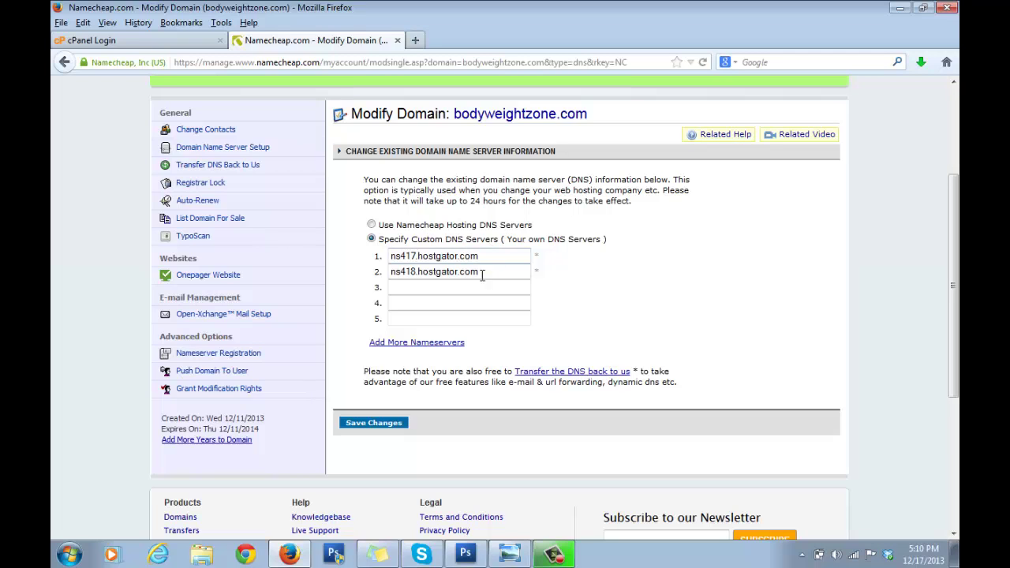
{"action": "left_click", "coordinate": [468, 555]}
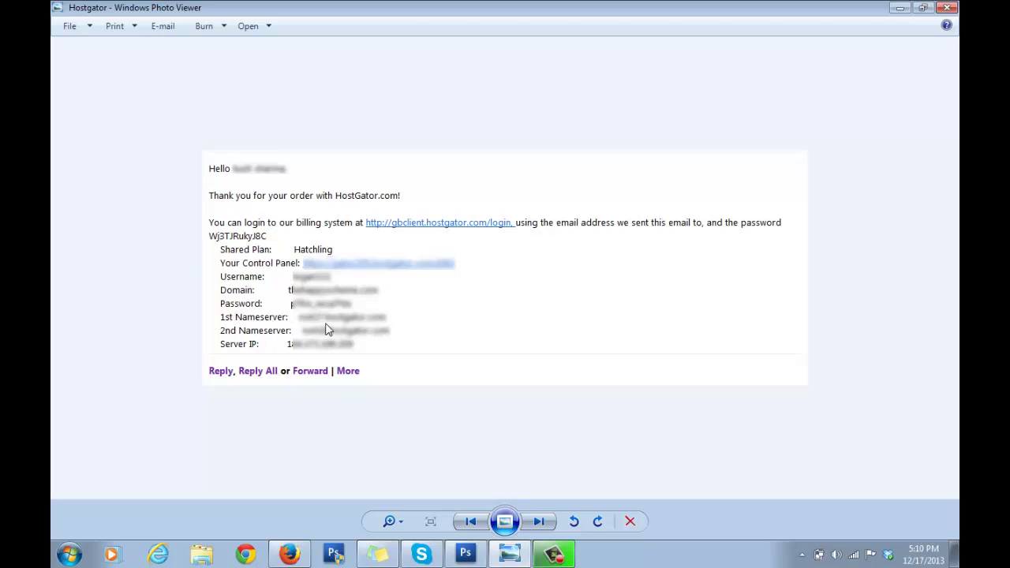
{"action": "left_click", "coordinate": [290, 554]}
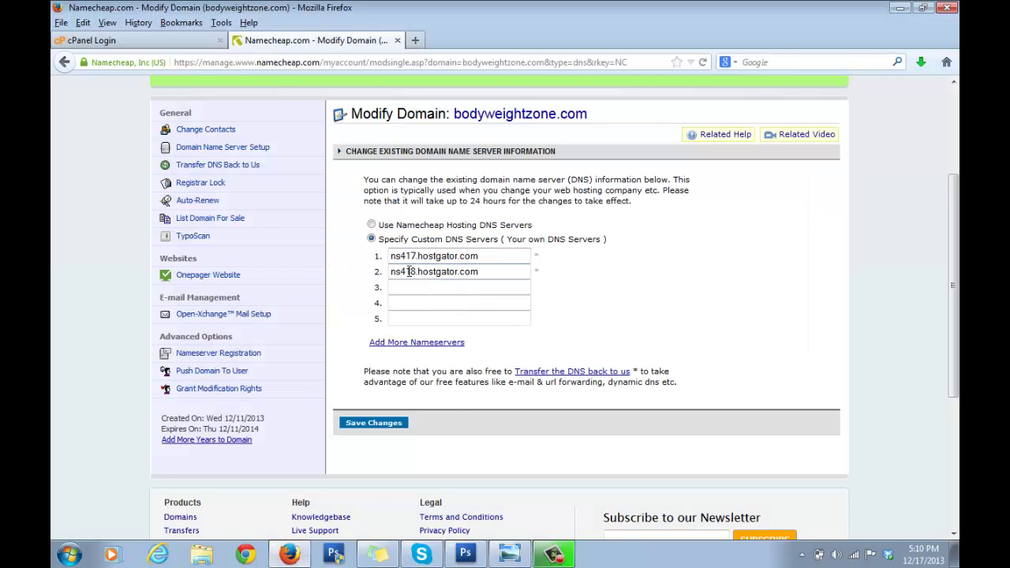
{"action": "left_click", "coordinate": [509, 555]}
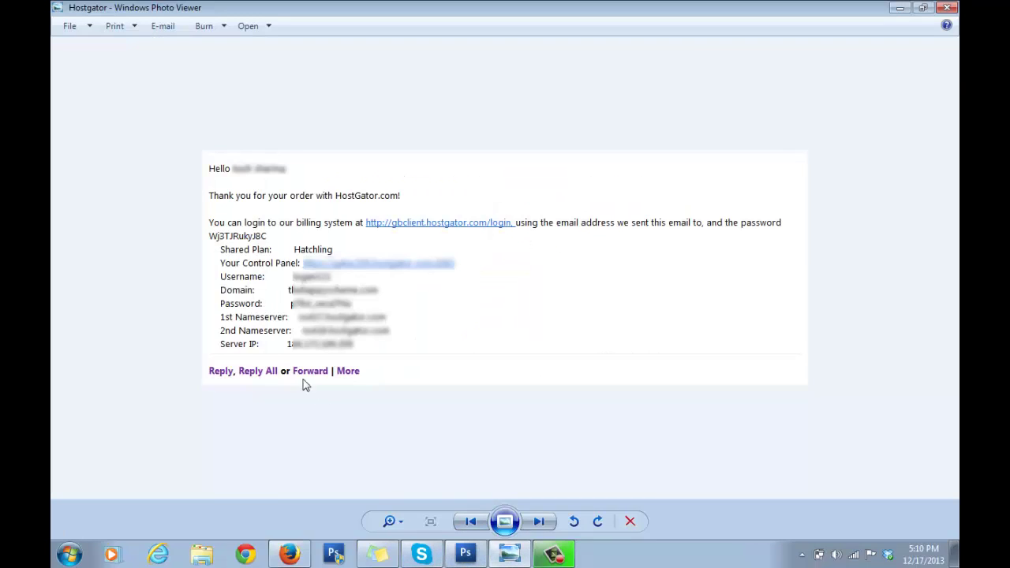
{"action": "left_click", "coordinate": [289, 554]}
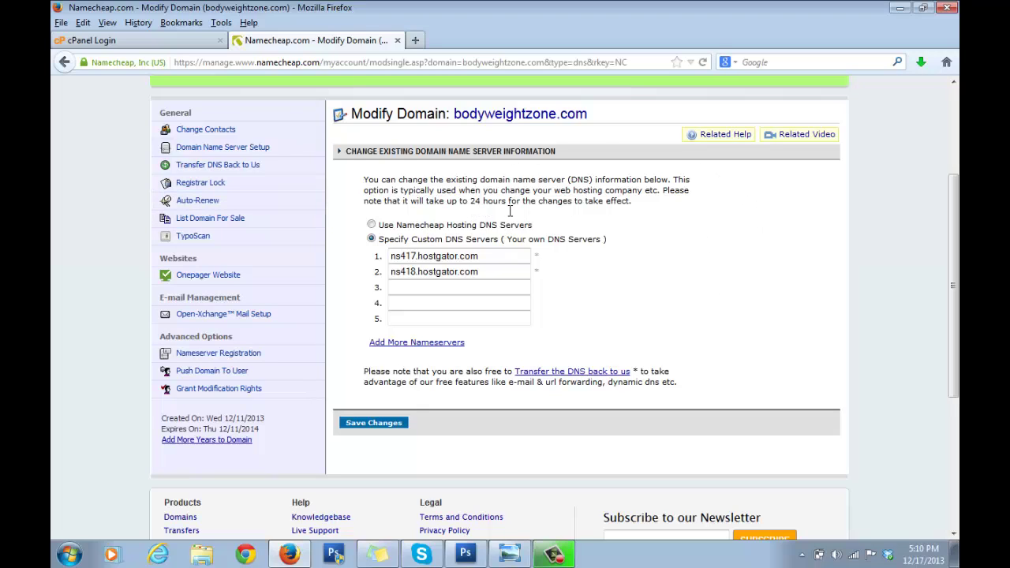
Highlight the 24-hour change note, then check the control panel details in the email
{"action": "left_click_drag", "start_coordinate": [472, 207], "coordinate": [528, 207]}
{"action": "left_click", "coordinate": [635, 241]}
{"action": "left_click", "coordinate": [509, 554]}
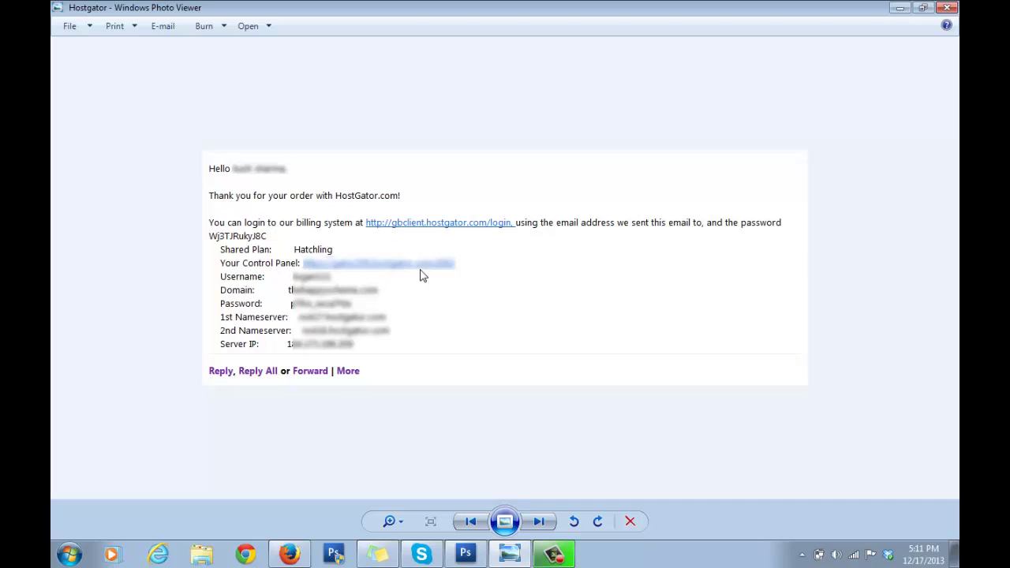
Log in to cPanel using the hosting credentials from the HostGator email
{"action": "left_click", "coordinate": [292, 554]}
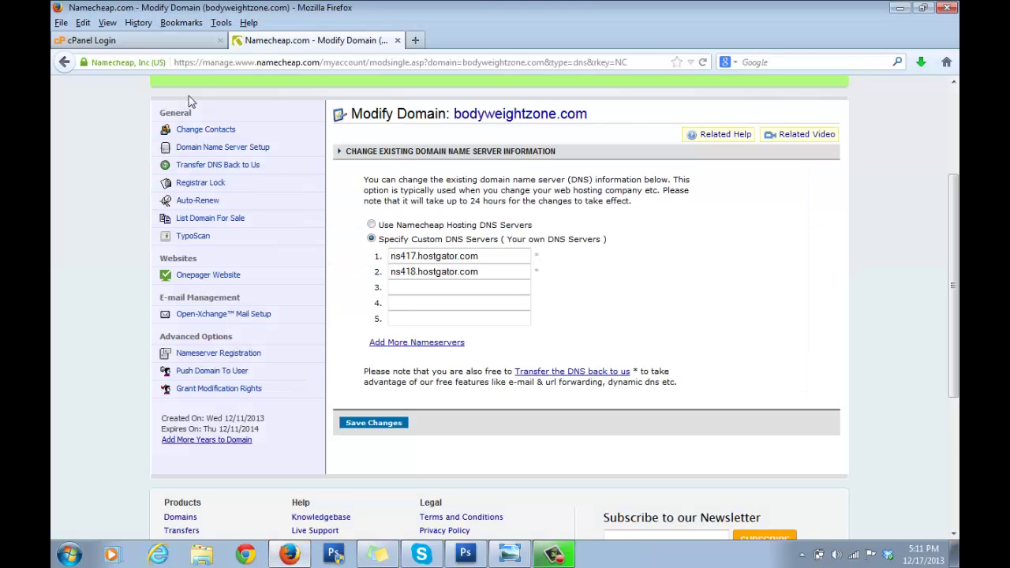
{"action": "left_click", "coordinate": [185, 43]}
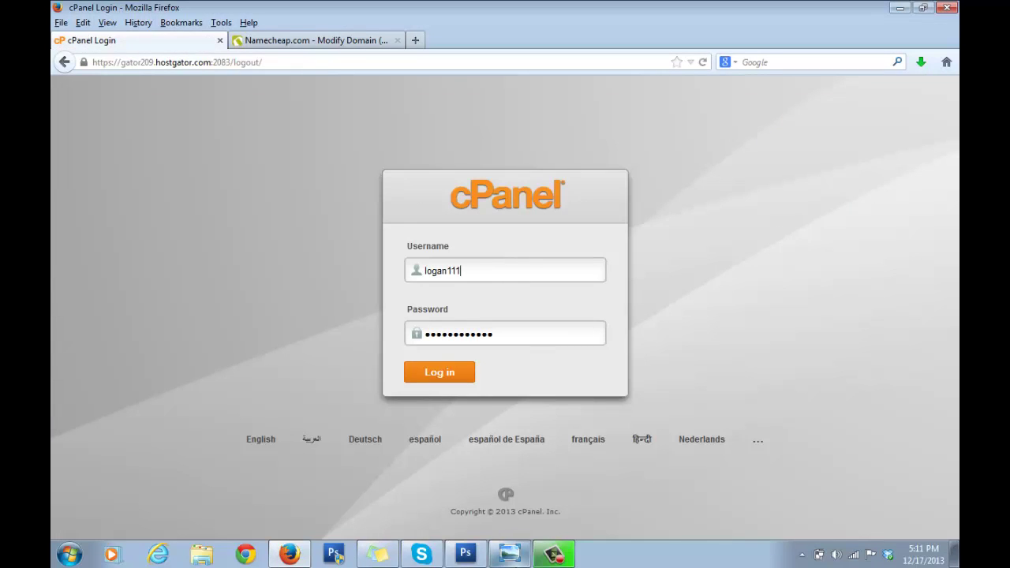
{"action": "left_click", "coordinate": [510, 554]}
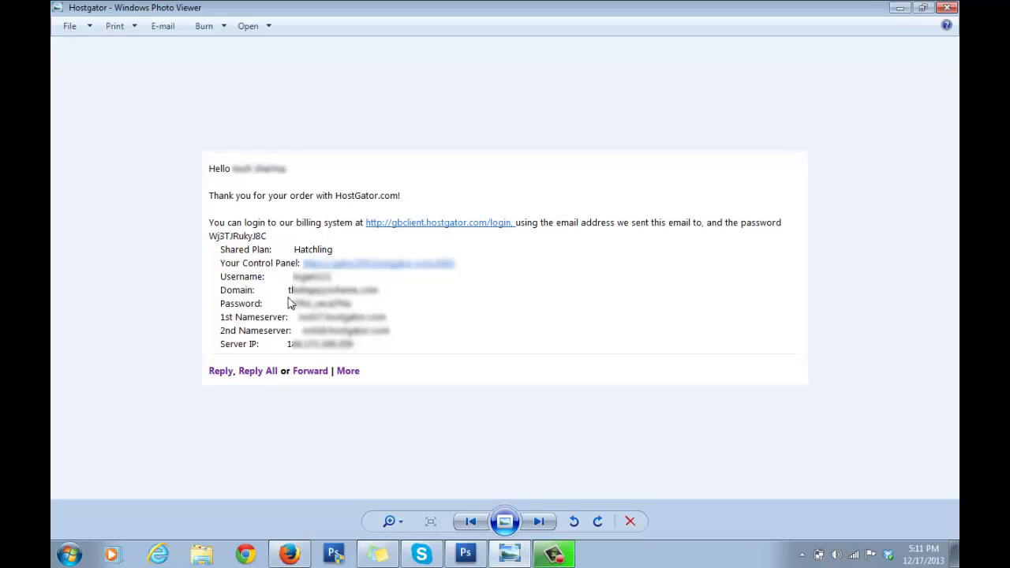
{"action": "left_click", "coordinate": [289, 556]}
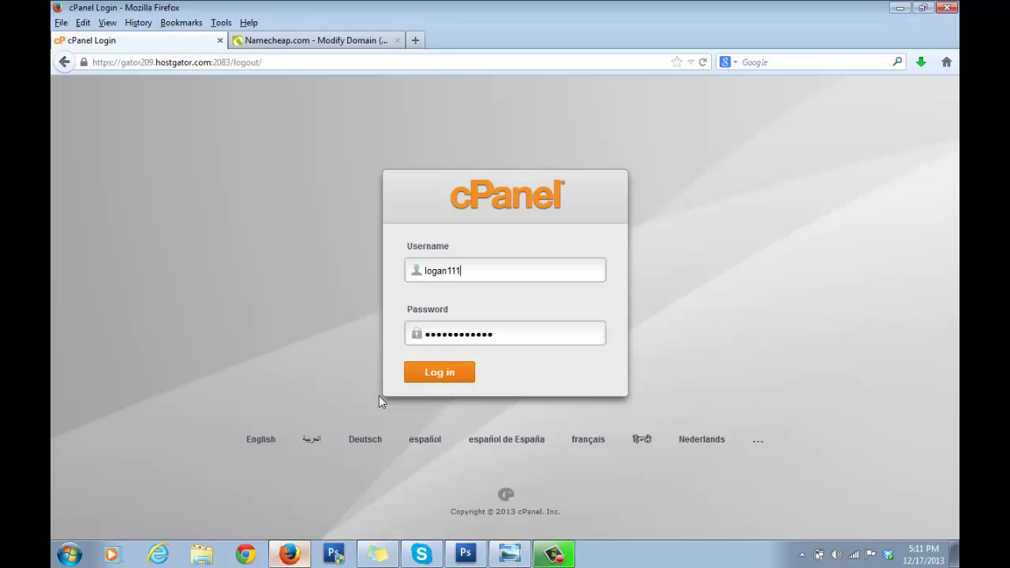
{"action": "left_click", "coordinate": [460, 385]}
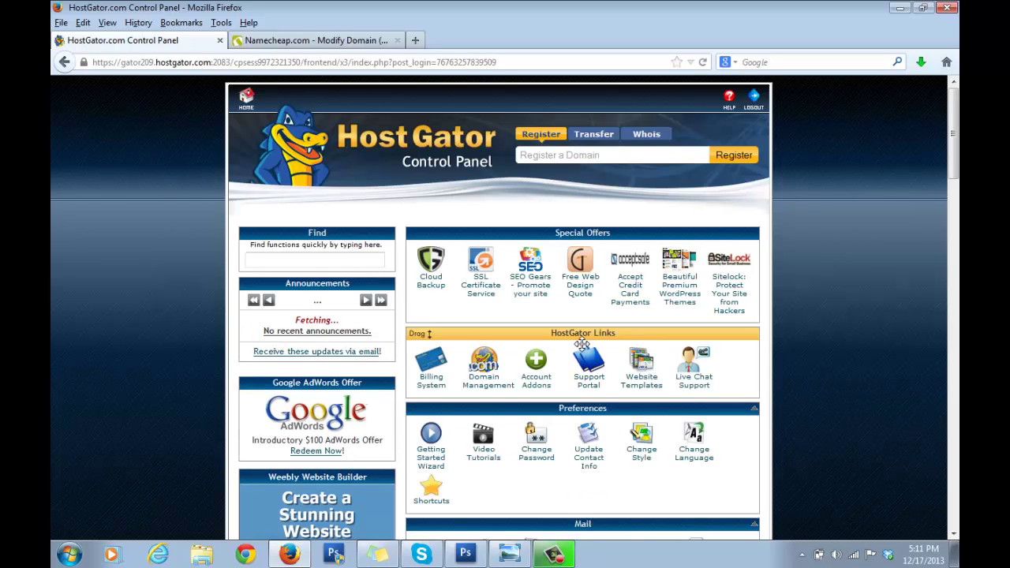
Dismiss the goMobi popup and open Email Accounts in the Mail section
{"action": "scroll", "coordinate": [582, 344], "scroll_direction": "down", "scroll_amount": 5}
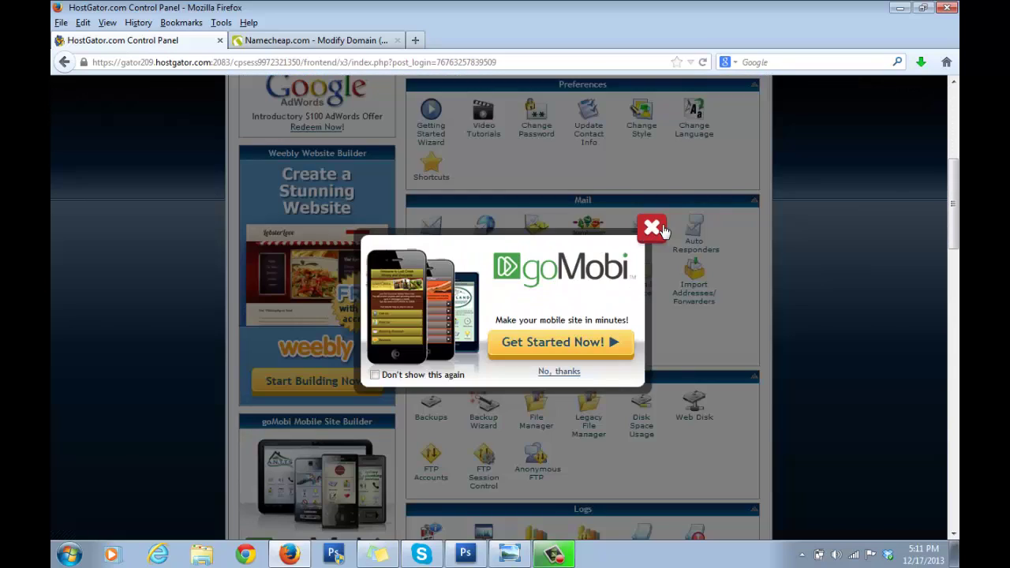
{"action": "left_click", "coordinate": [652, 228]}
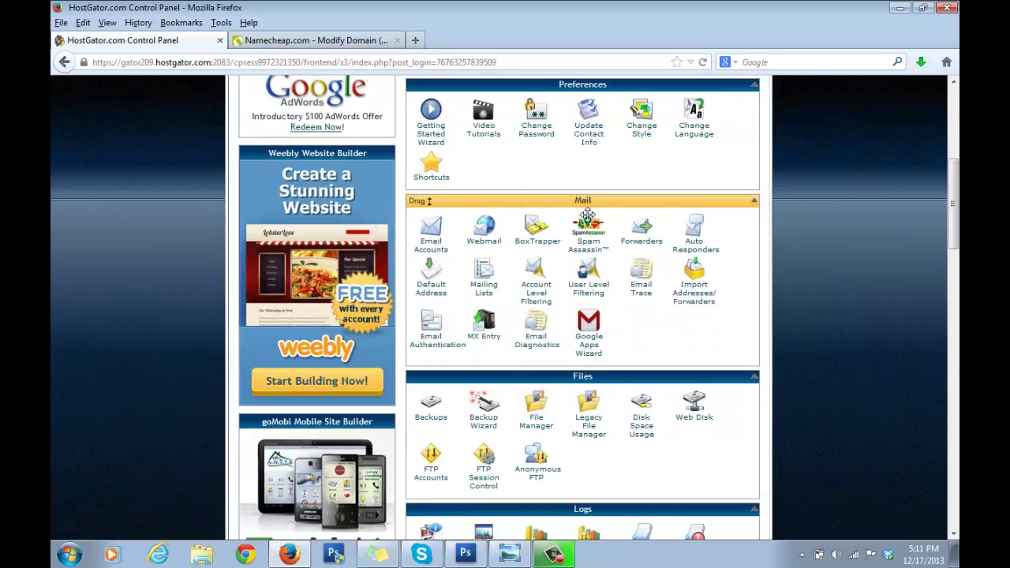
{"action": "scroll", "coordinate": [582, 178], "scroll_direction": "up", "scroll_amount": 5}
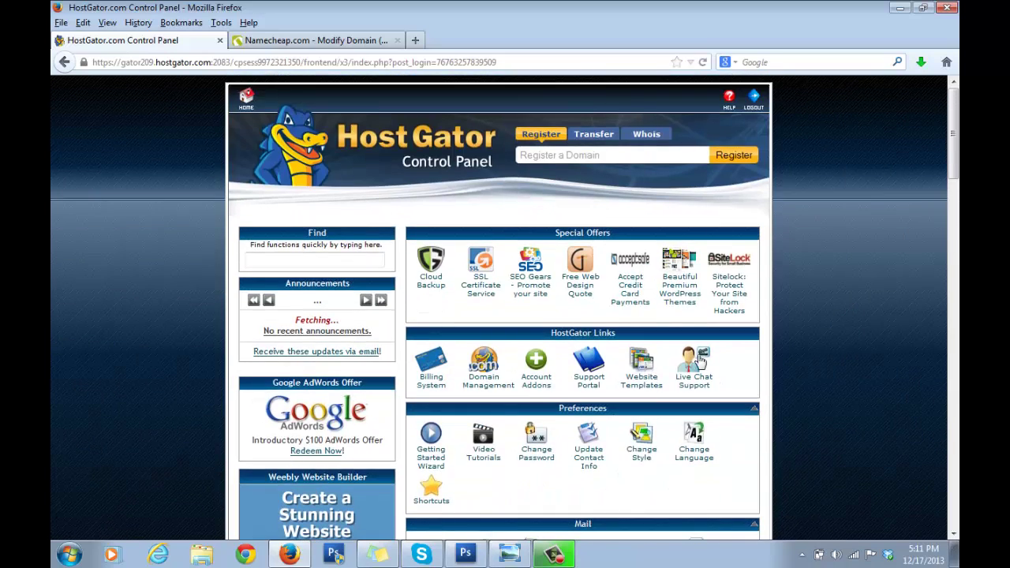
{"action": "scroll", "coordinate": [610, 181], "scroll_direction": "down", "scroll_amount": 4}
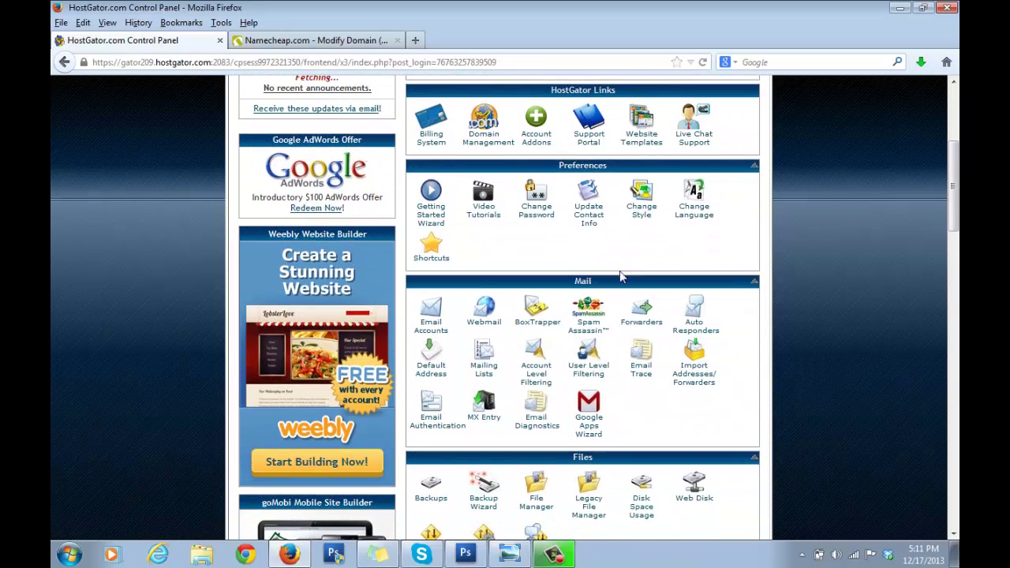
{"action": "left_click", "coordinate": [438, 337]}
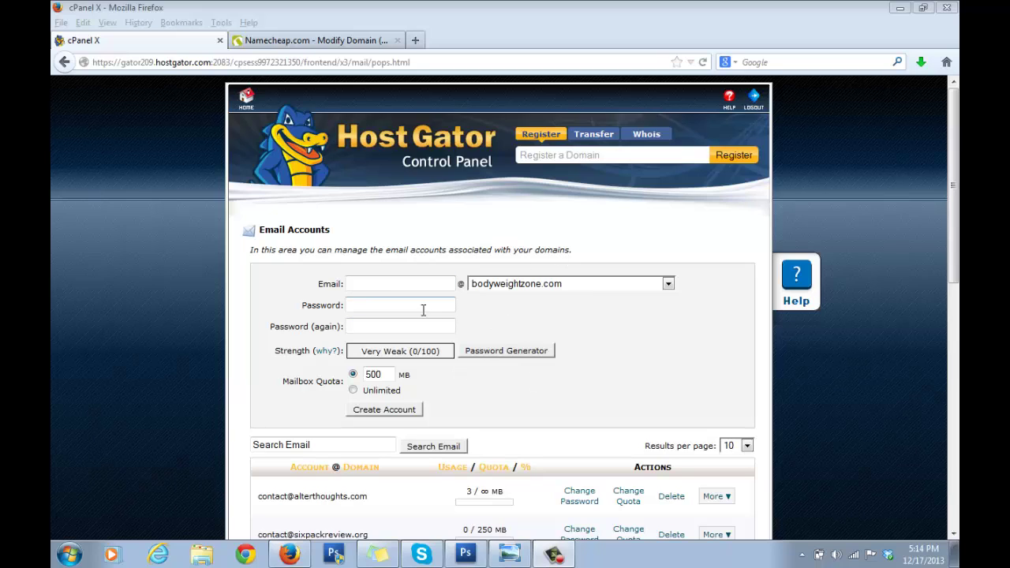
{"action": "left_click", "coordinate": [386, 290]}
{"action": "type", "text": "contact"}
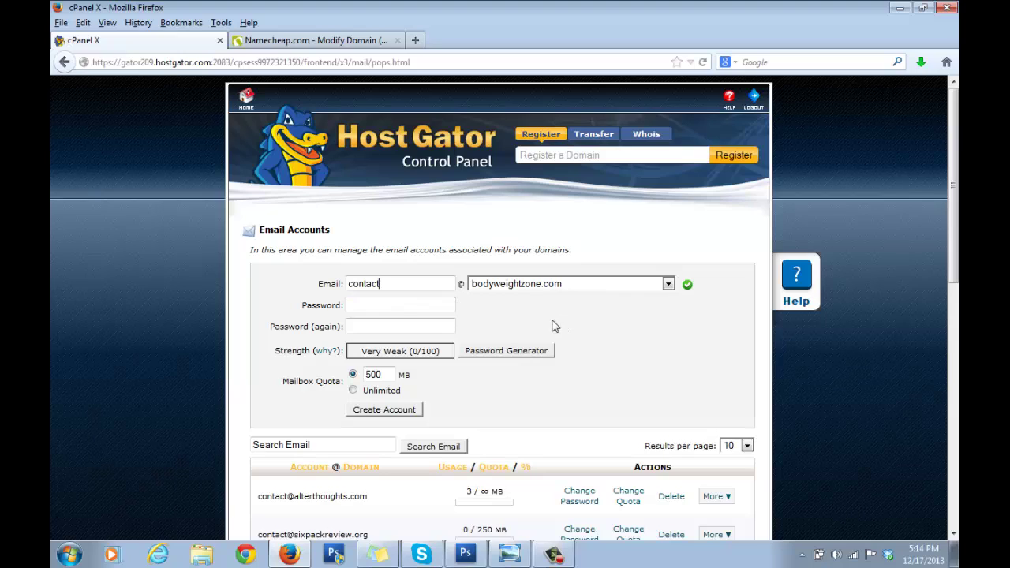
{"action": "left_click", "coordinate": [403, 310]}
{"action": "type", "text": "•••••"}
{"action": "left_click", "coordinate": [397, 326]}
{"action": "type", "text": "•••••"}
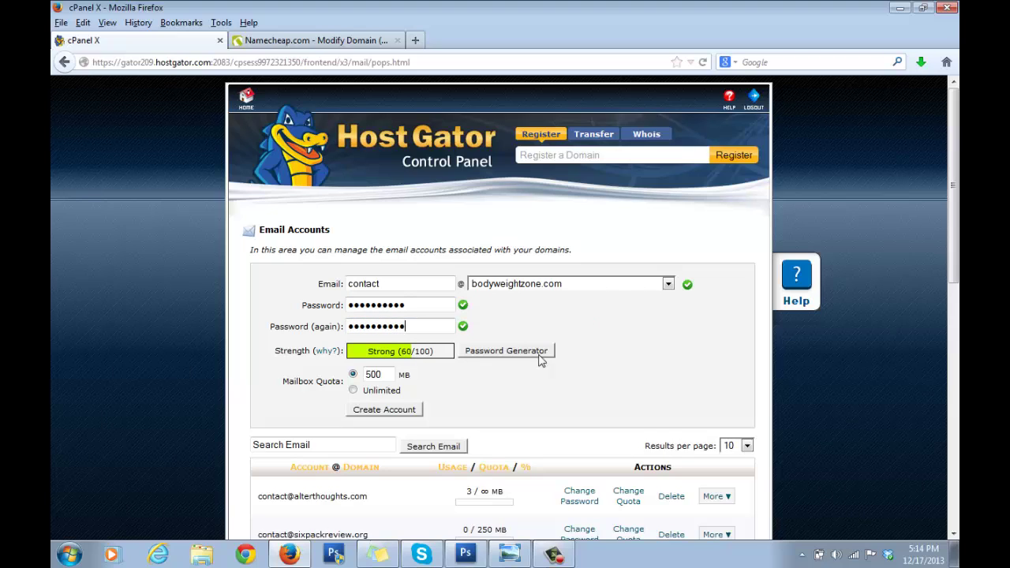
{"action": "left_click", "coordinate": [353, 391]}
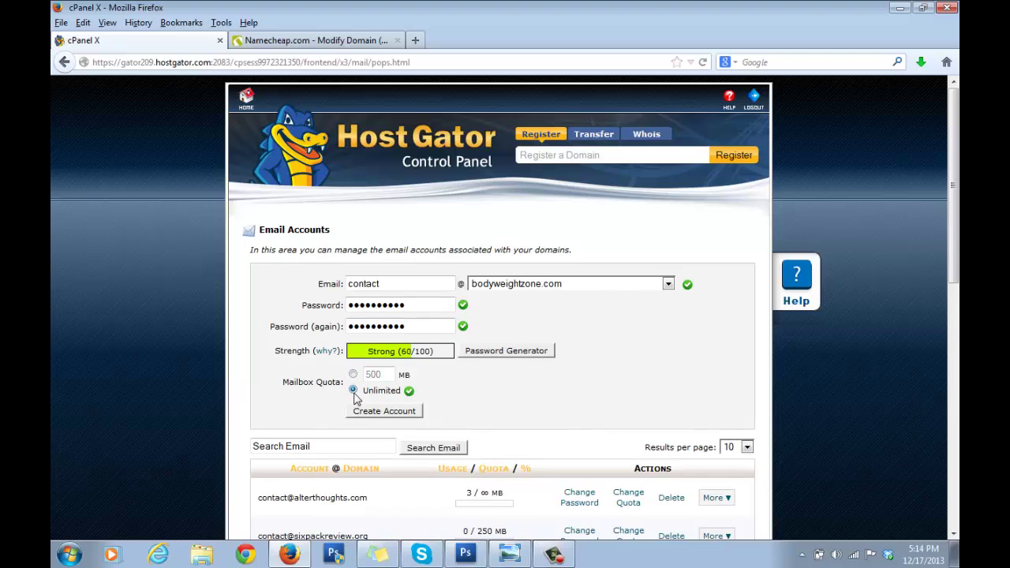
{"action": "left_click", "coordinate": [419, 413]}
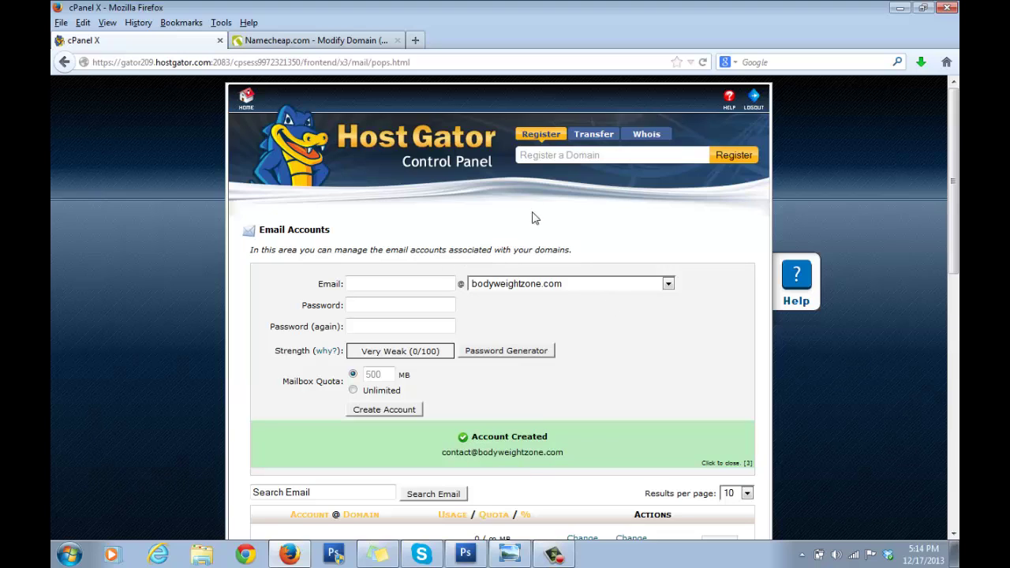
{"action": "left_click", "coordinate": [247, 101]}
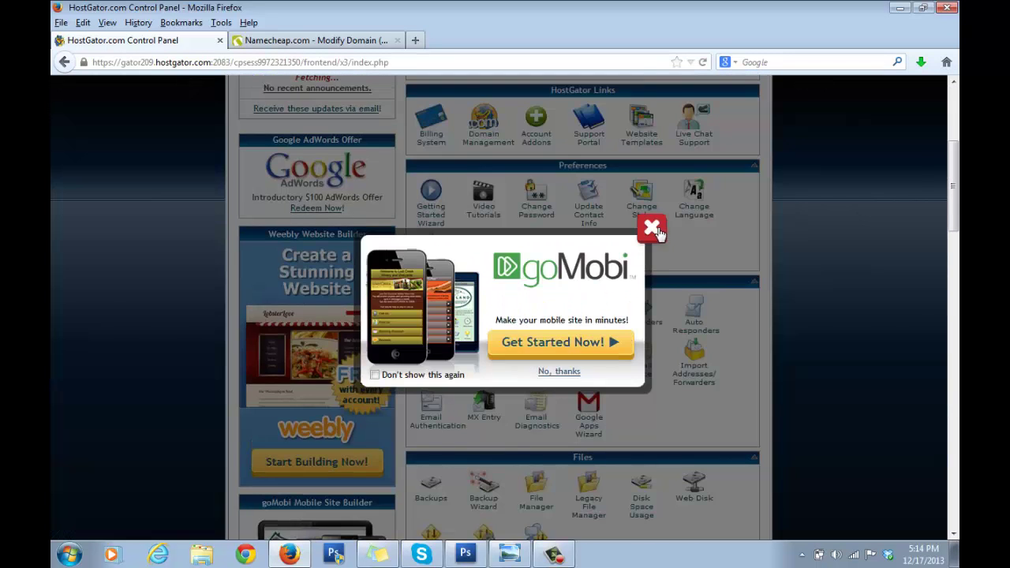
Close the goMobi popup and open the Forwarders page under Mail
{"action": "left_click", "coordinate": [654, 229]}
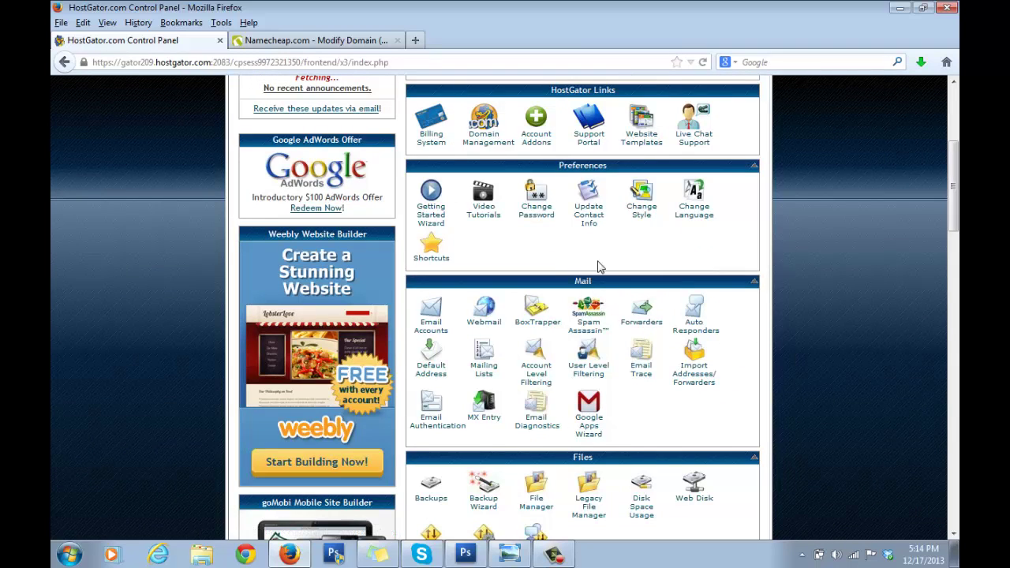
{"action": "left_click", "coordinate": [641, 319]}
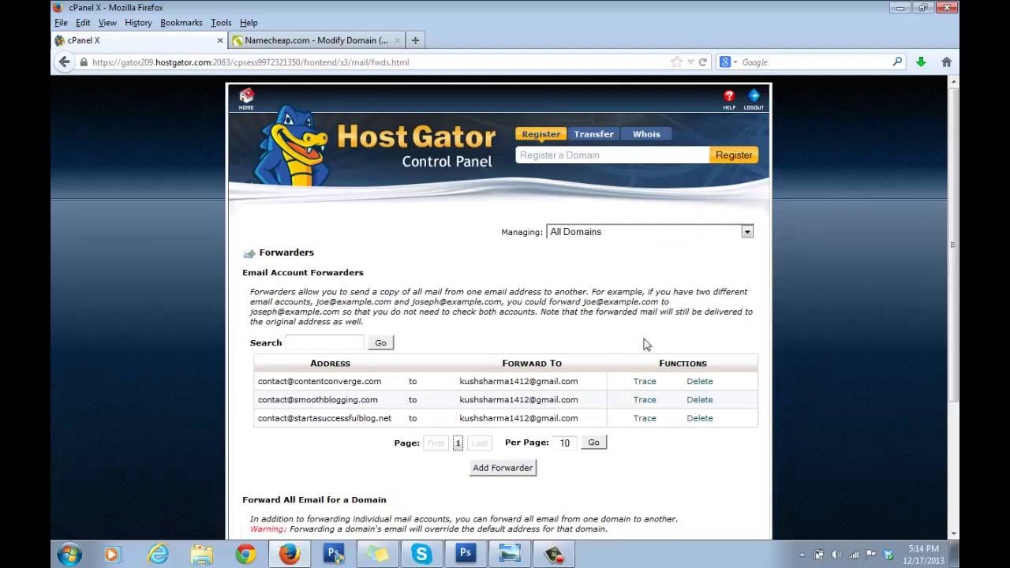
{"action": "scroll", "coordinate": [567, 351], "scroll_direction": "down", "scroll_amount": 2}
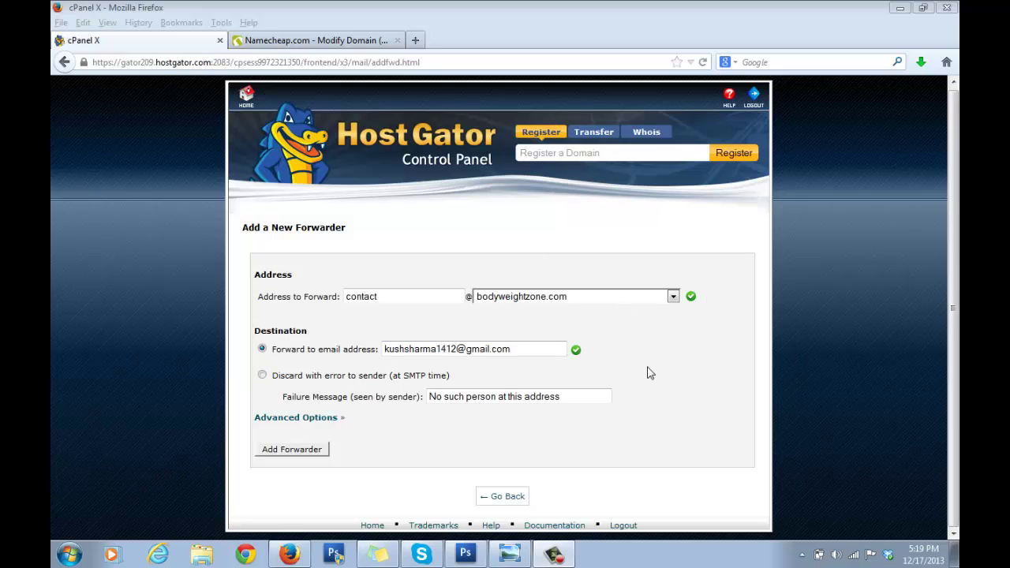
{"action": "left_click", "coordinate": [310, 458]}
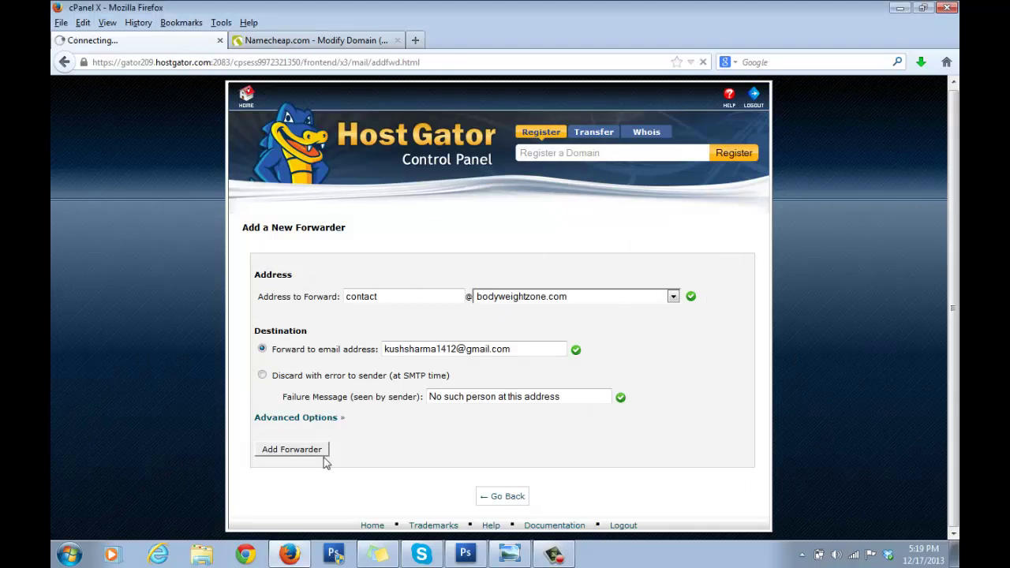